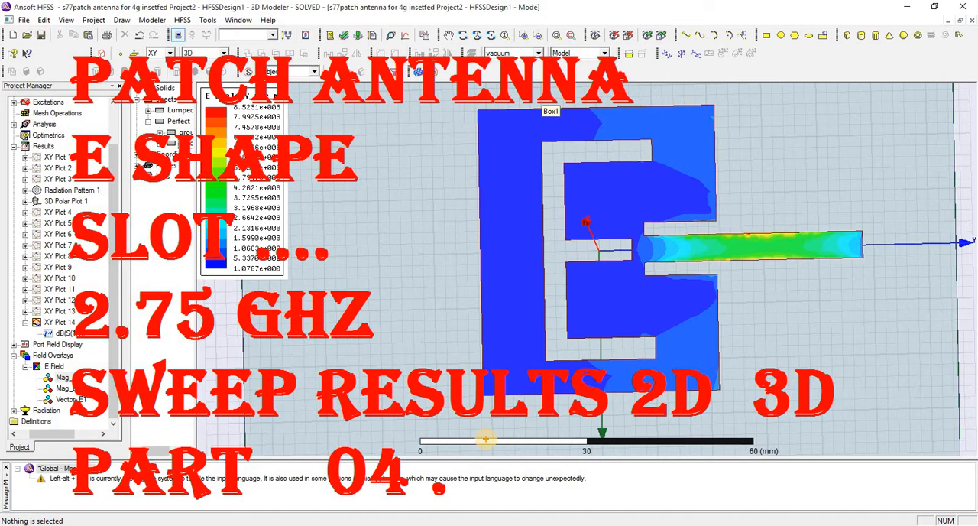
# Select all model objects, followed by the substrate and the patch individually, to highlight the antenna's parts.
pyautogui.rightClick(458, 101)
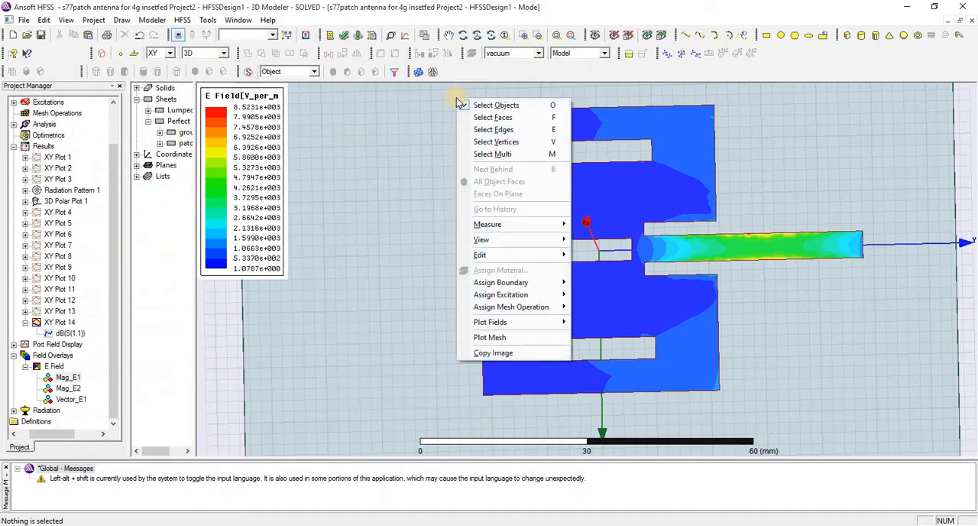
pyautogui.click(460, 89)
pyautogui.hotkey('ctrl', 'a')
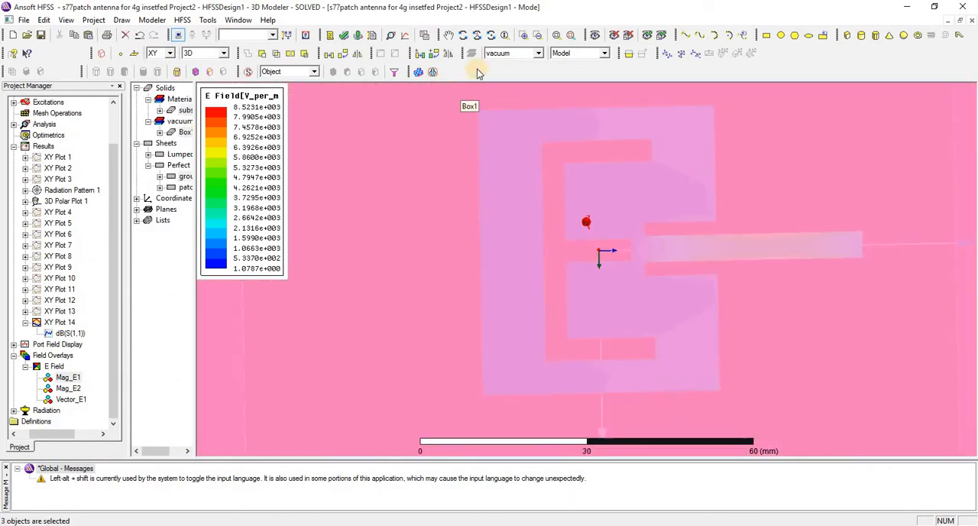
pyautogui.click(184, 110)
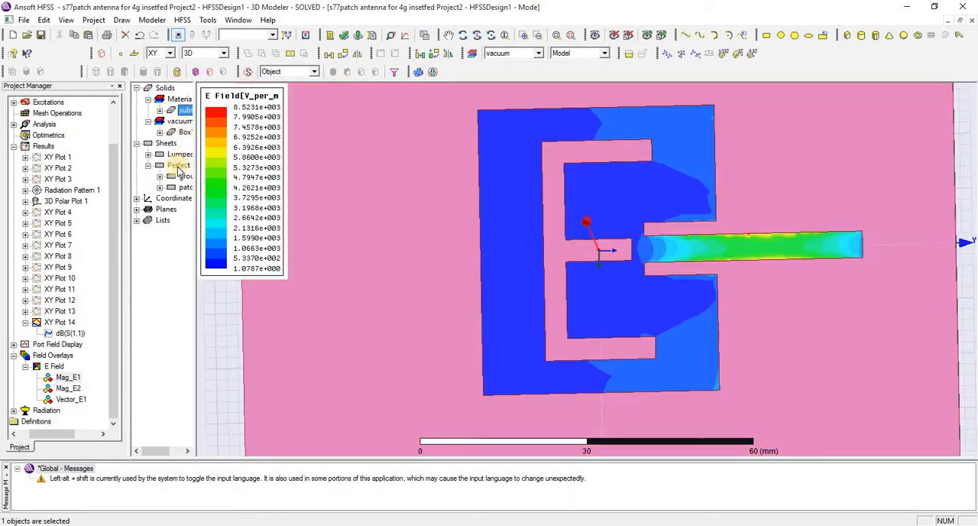
pyautogui.click(183, 187)
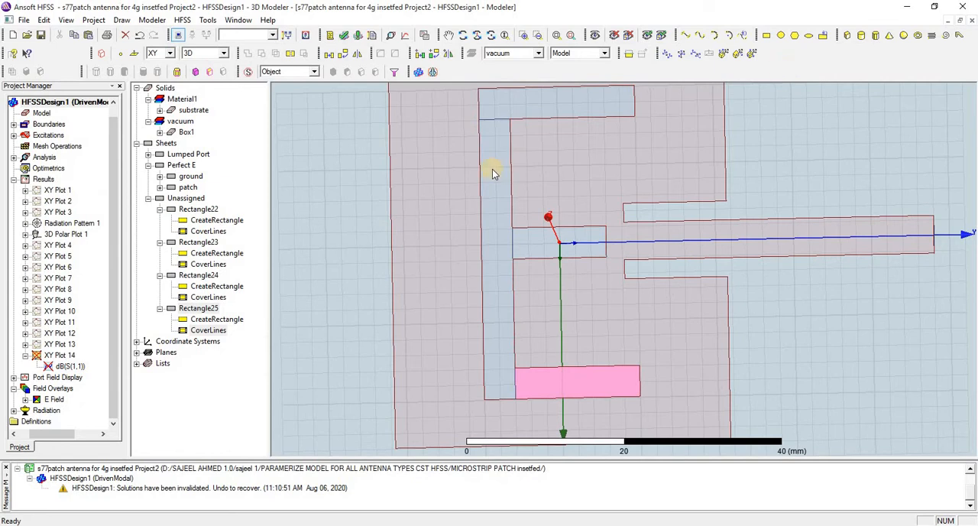
# Highlight the patch and Rectangle22, and review the rectangle's creation position and size.
pyautogui.click(498, 107)
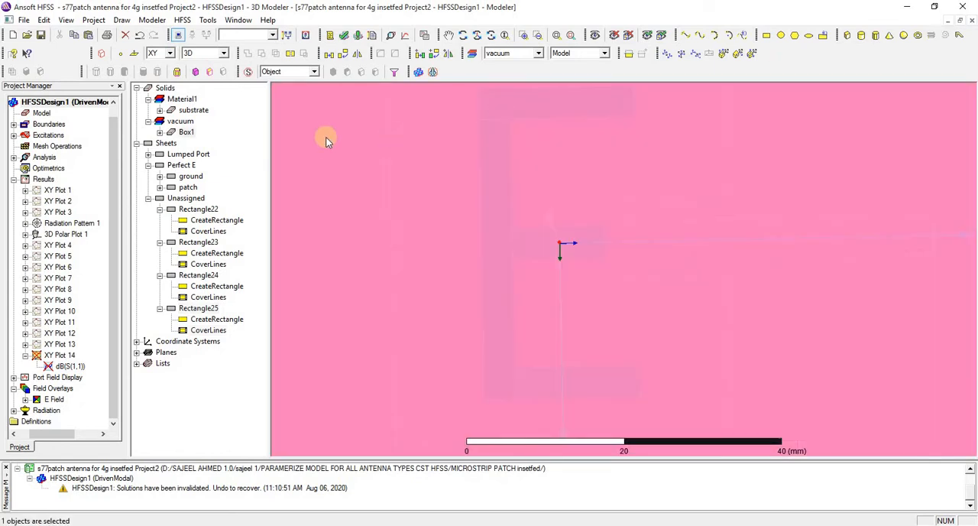
pyautogui.click(187, 188)
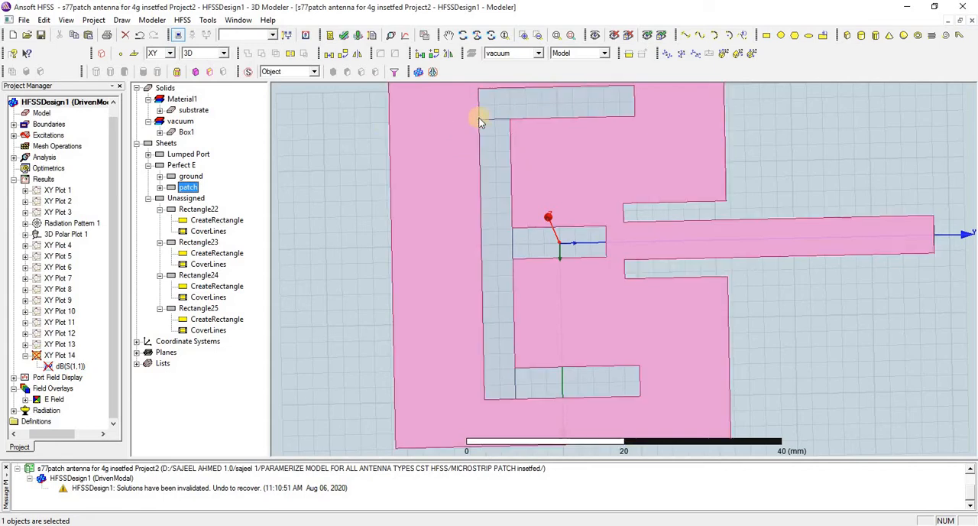
pyautogui.click(191, 210)
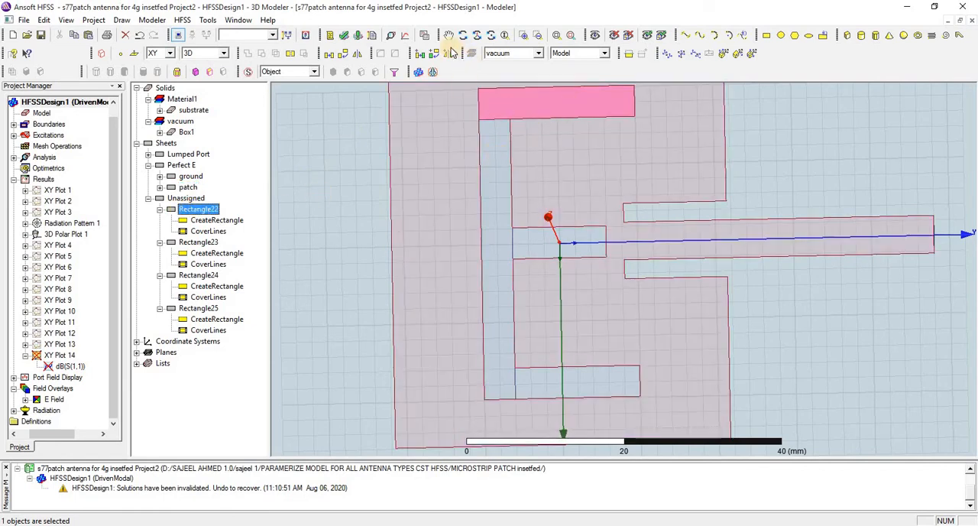
pyautogui.click(561, 35)
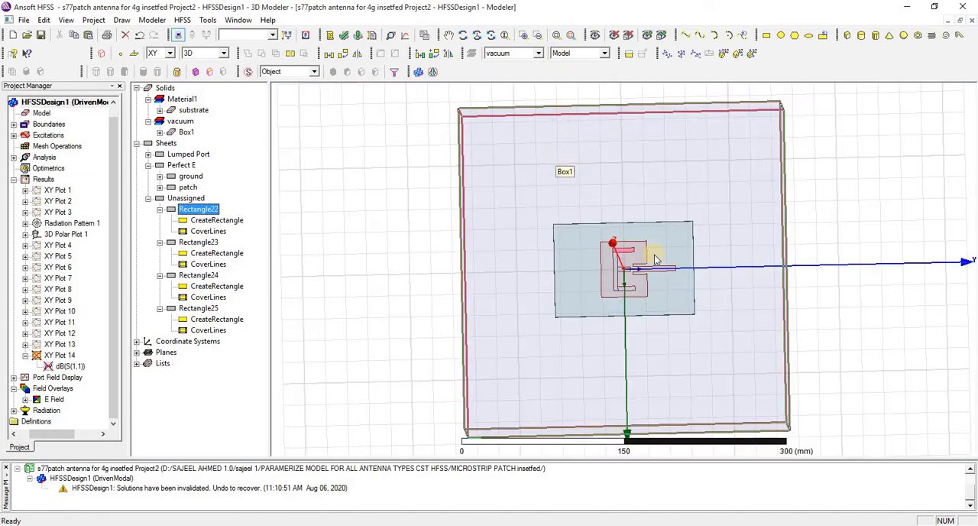
pyautogui.scroll(8, 654, 256)
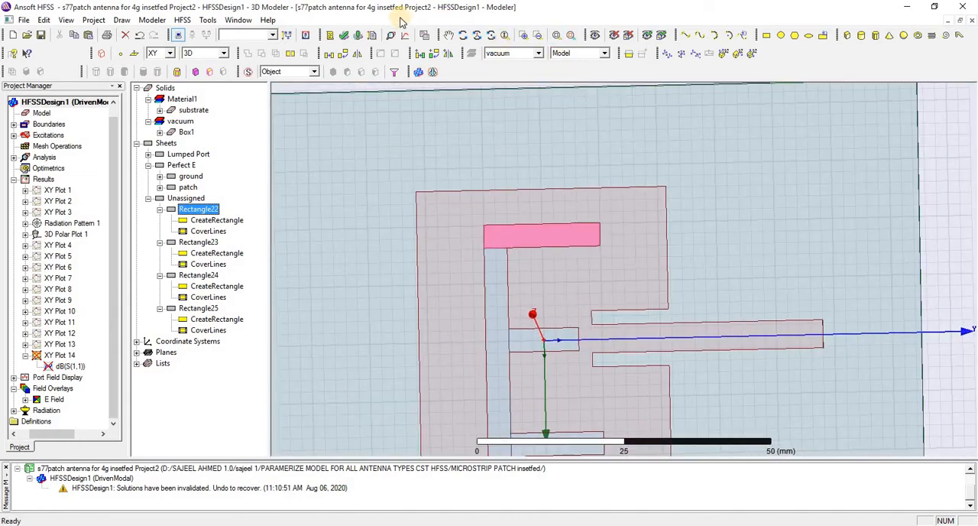
pyautogui.click(448, 35)
pyautogui.moveTo(484, 196); pyautogui.dragTo(494, 132)
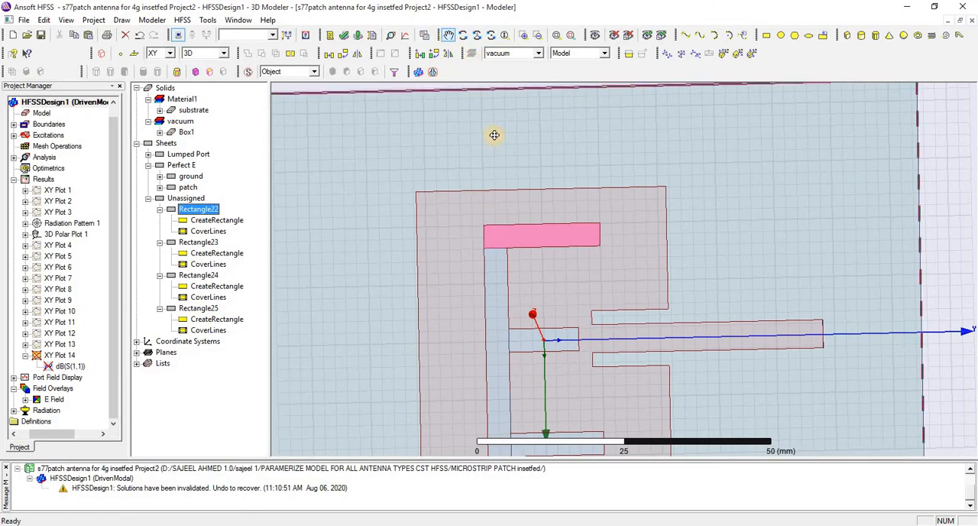
pyautogui.click(198, 210)
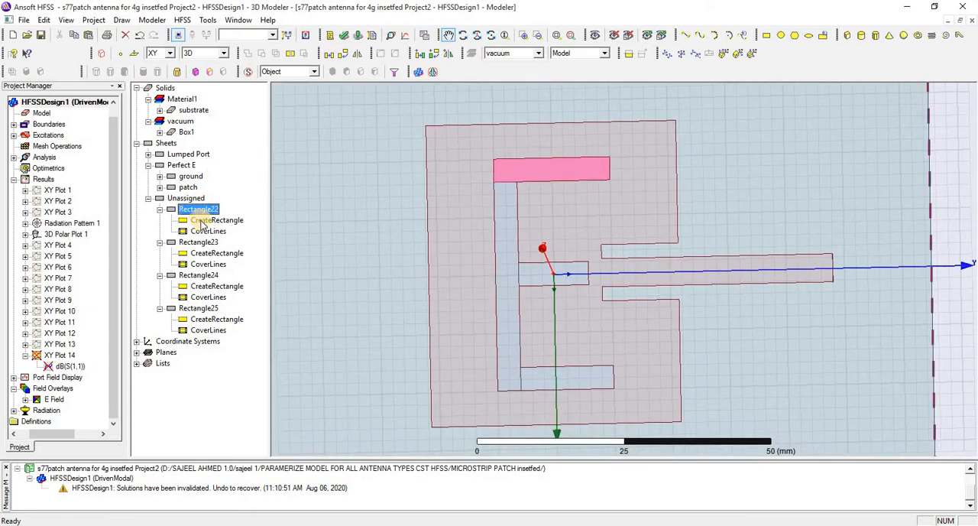
pyautogui.doubleClick(206, 220)
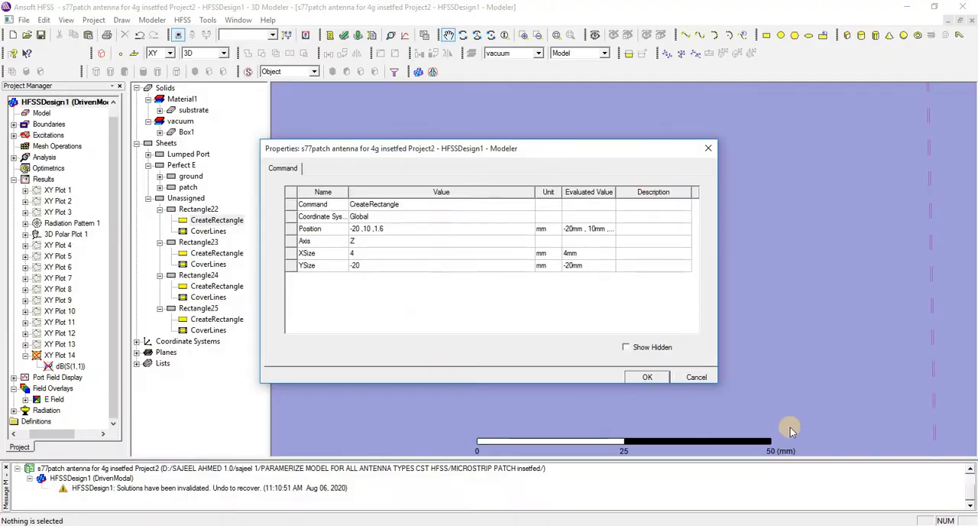
pyautogui.click(692, 376)
# Review the creation positions and sizes of Rectangle23, Rectangle24 and Rectangle25 without changing them.
pyautogui.click(197, 242)
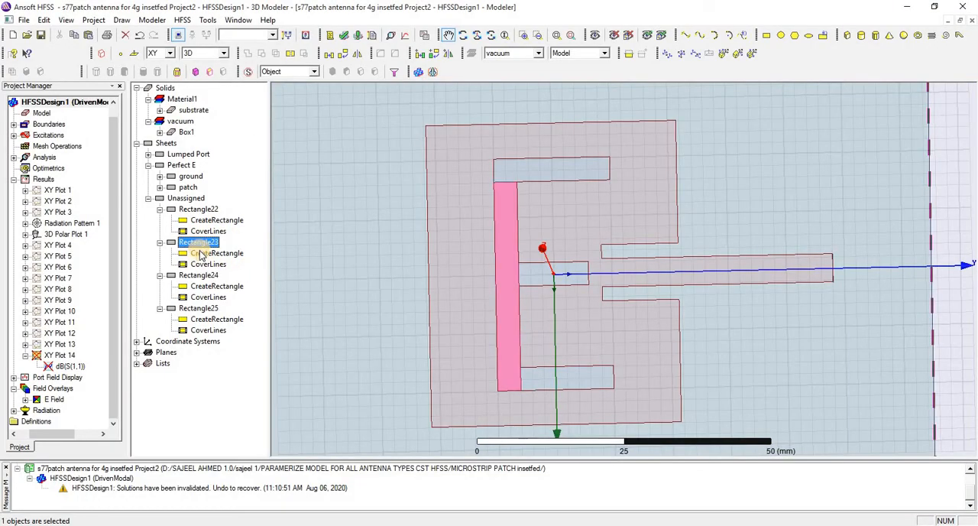
pyautogui.doubleClick(206, 253)
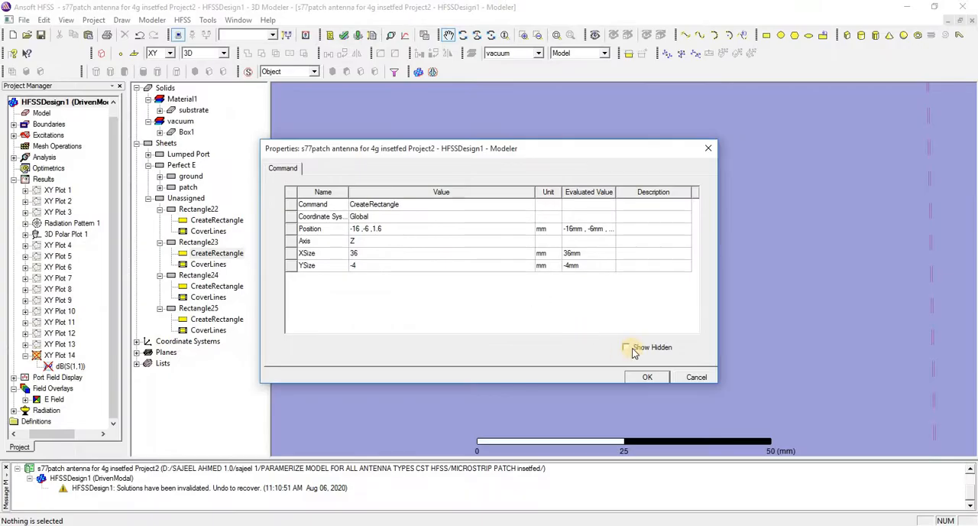
pyautogui.click(703, 380)
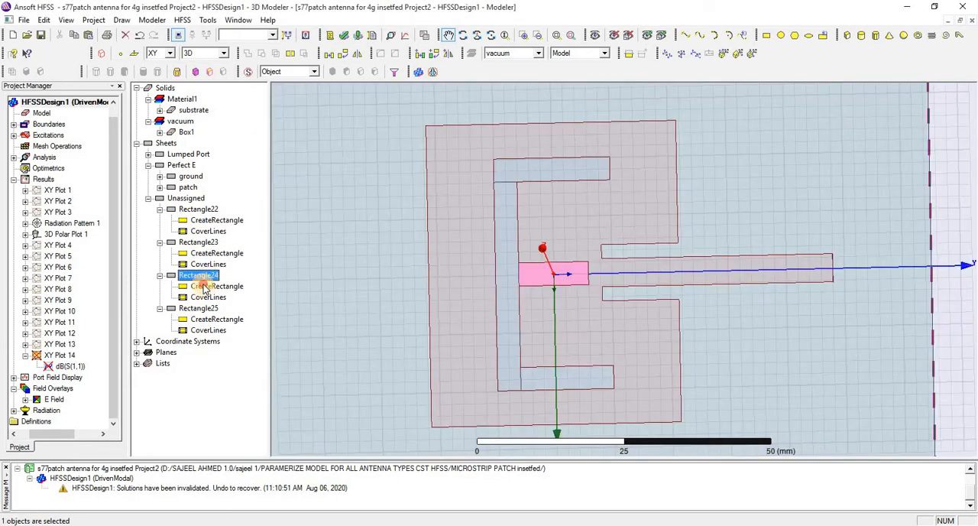
pyautogui.doubleClick(200, 286)
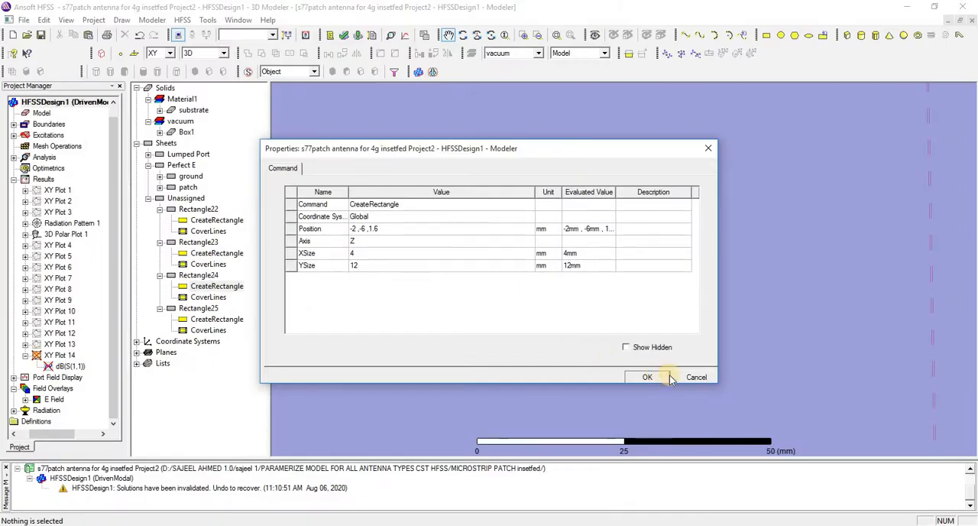
pyautogui.click(669, 378)
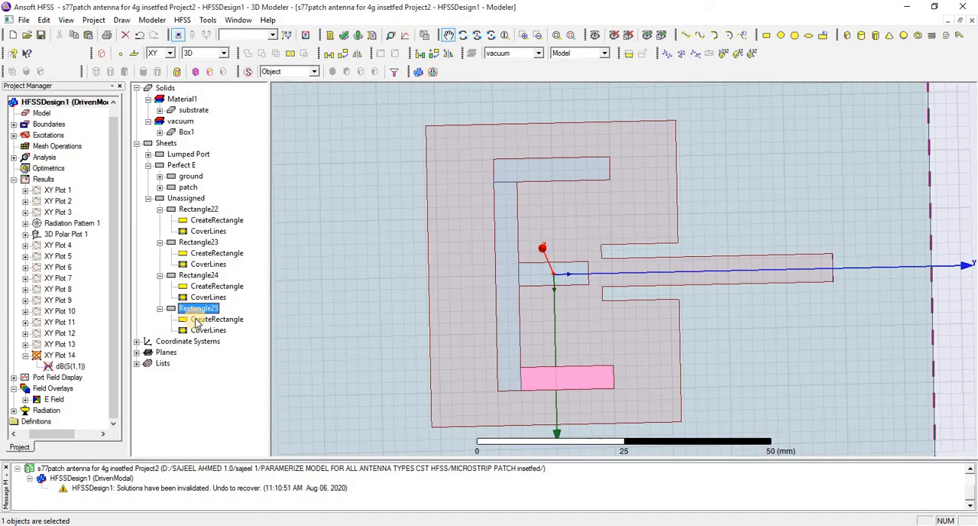
pyautogui.doubleClick(200, 319)
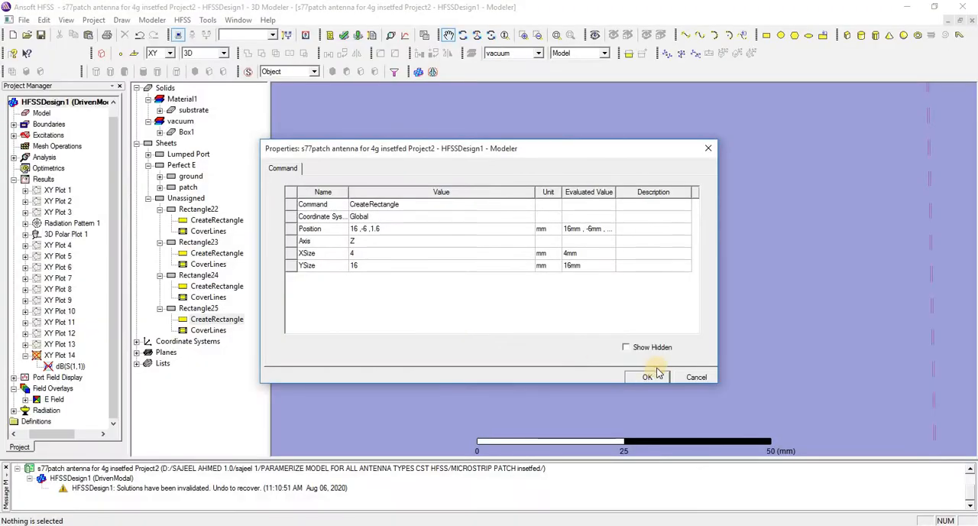
pyautogui.click(683, 371)
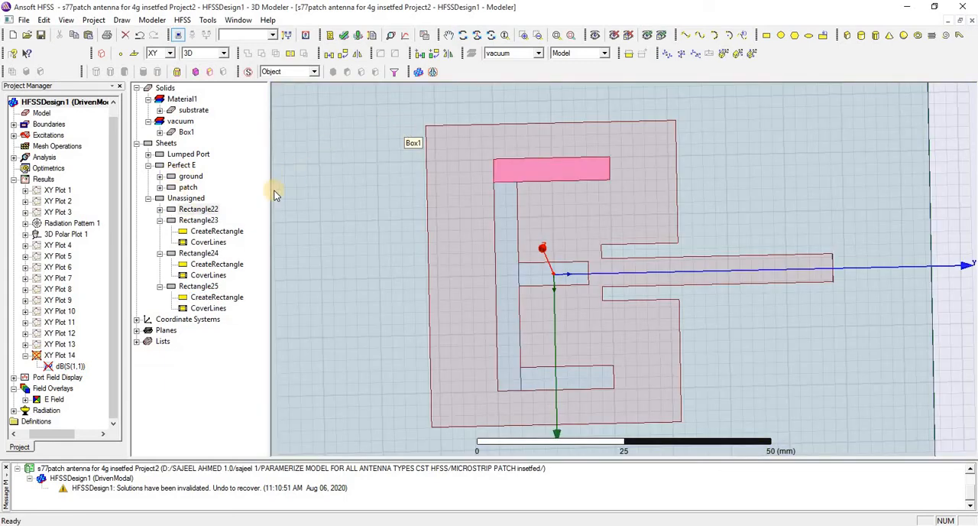
# Unite Rectangle22, Rectangle23, Rectangle24 and Rectangle25 into a single E-shaped sheet.
pyautogui.doubleClick(183, 209)
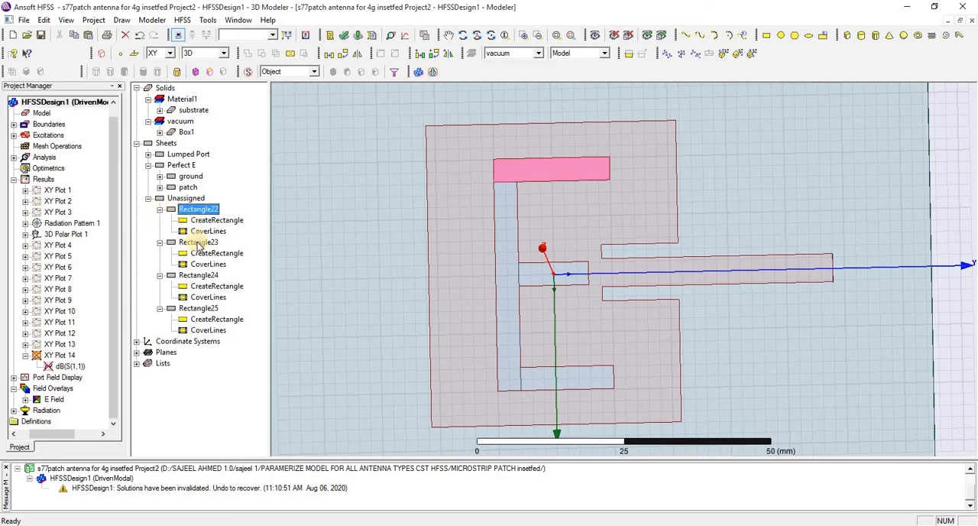
pyautogui.click(197, 244)
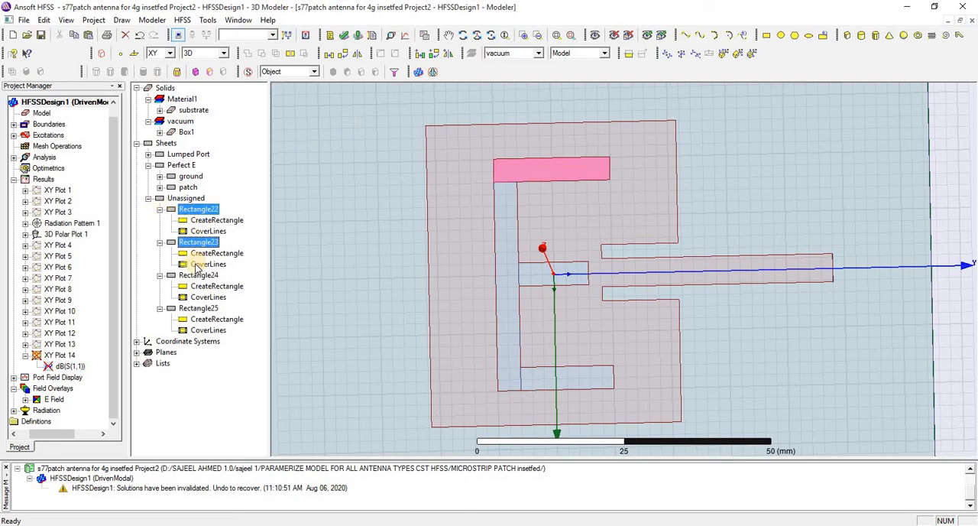
pyautogui.keyDown('ctrl'); pyautogui.click(196, 275); pyautogui.keyUp('ctrl')
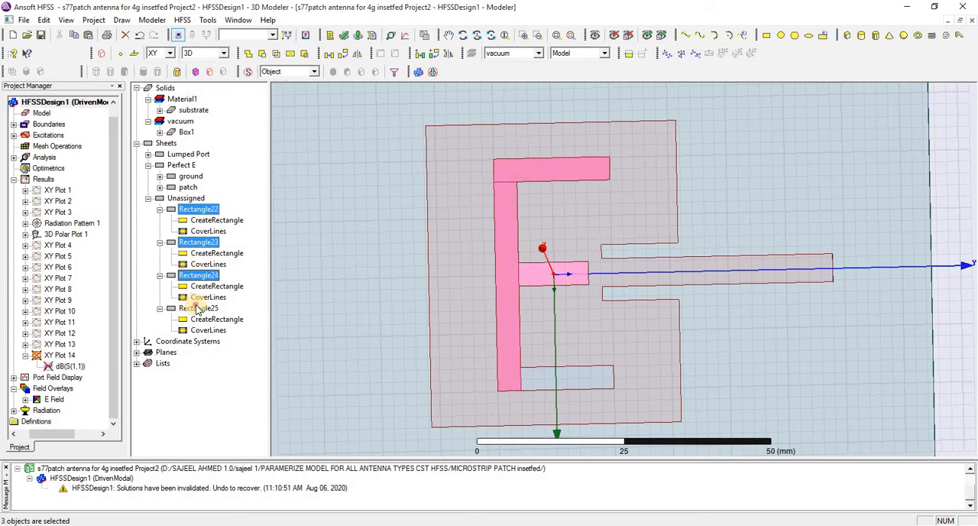
pyautogui.keyDown('ctrl'); pyautogui.click(196, 307); pyautogui.keyUp('ctrl')
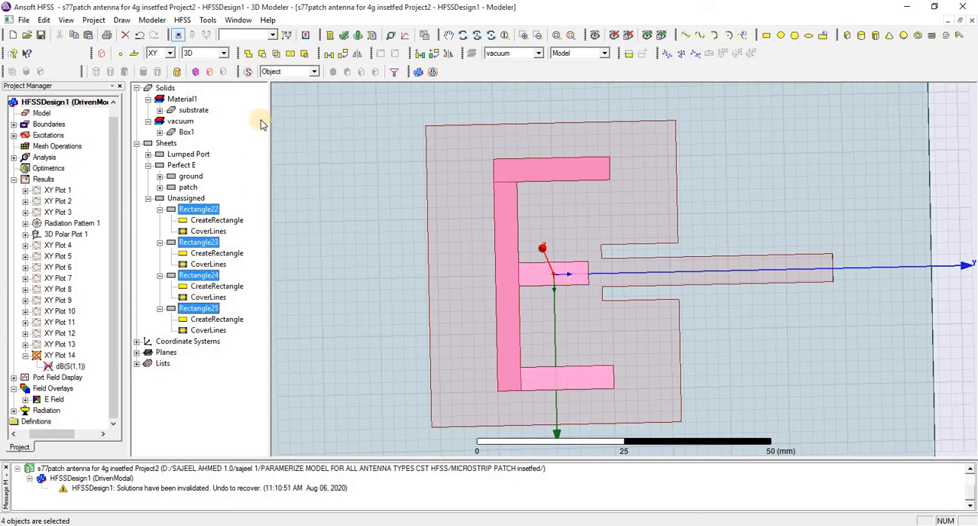
pyautogui.click(248, 53)
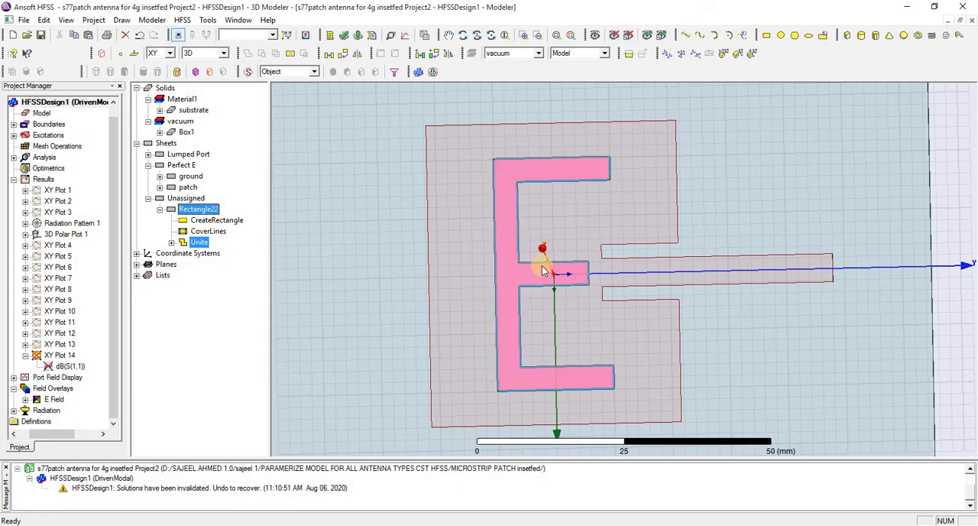
# Subtract the united E-shaped Rectangle22 from the patch without cloning the tool object, and run a validation check on the design.
pyautogui.click(188, 211)
pyautogui.moveTo(188, 210); pyautogui.dragTo(184, 191)
pyautogui.click(184, 191)
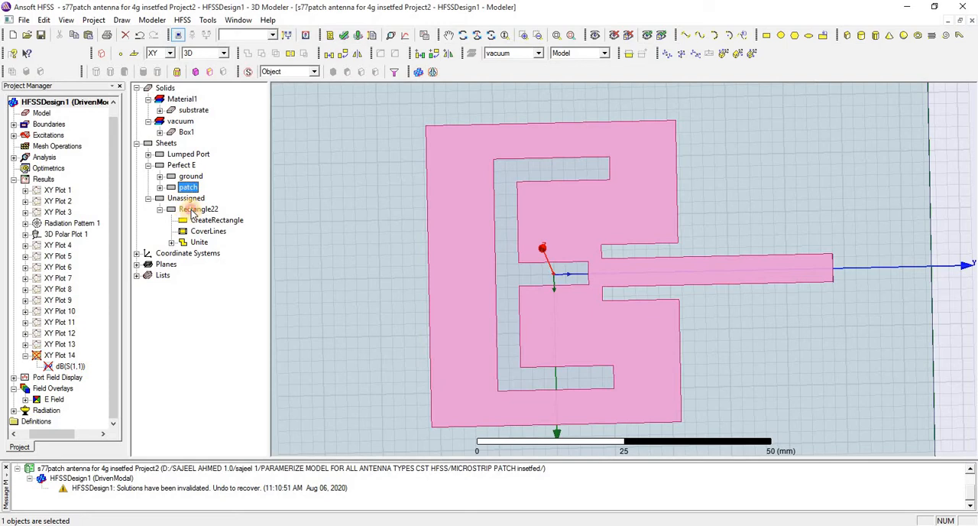
pyautogui.keyDown('ctrl'); pyautogui.click(192, 211); pyautogui.keyUp('ctrl')
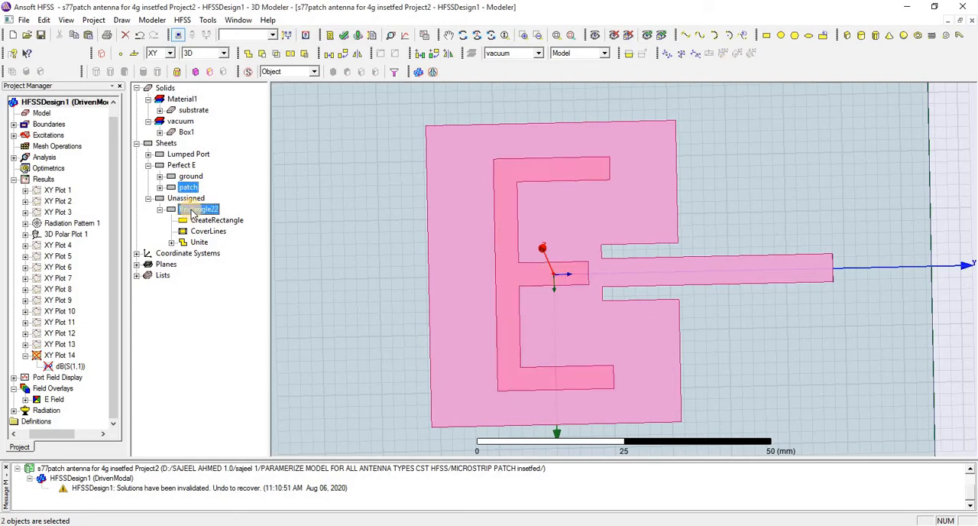
pyautogui.click(260, 53)
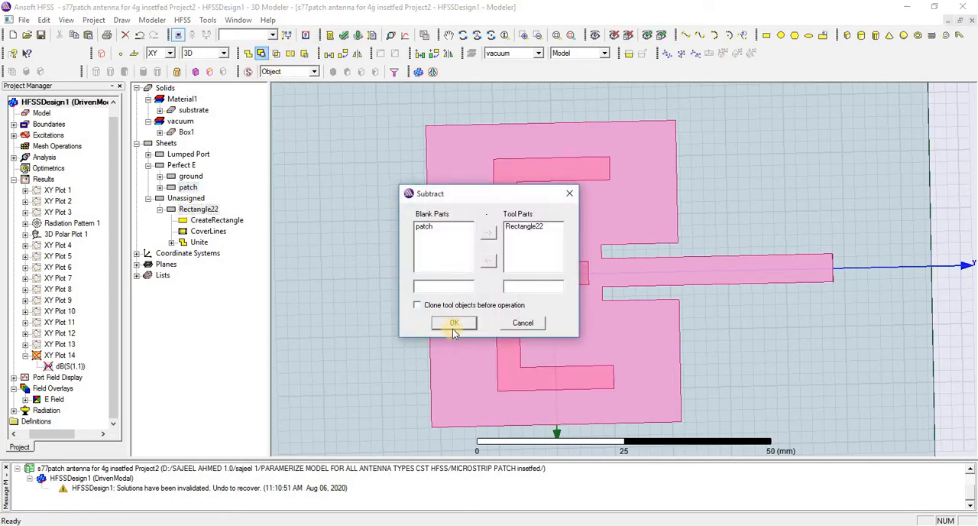
pyautogui.click(454, 323)
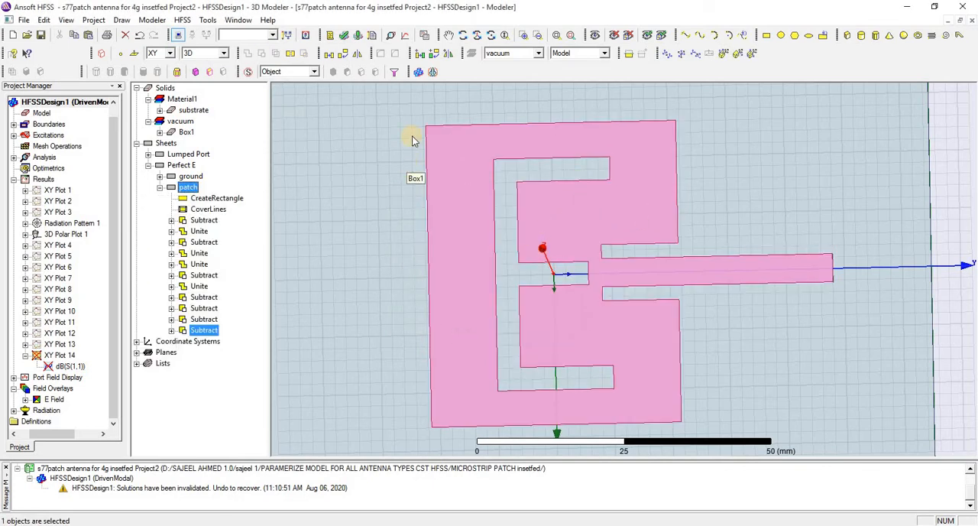
pyautogui.click(343, 35)
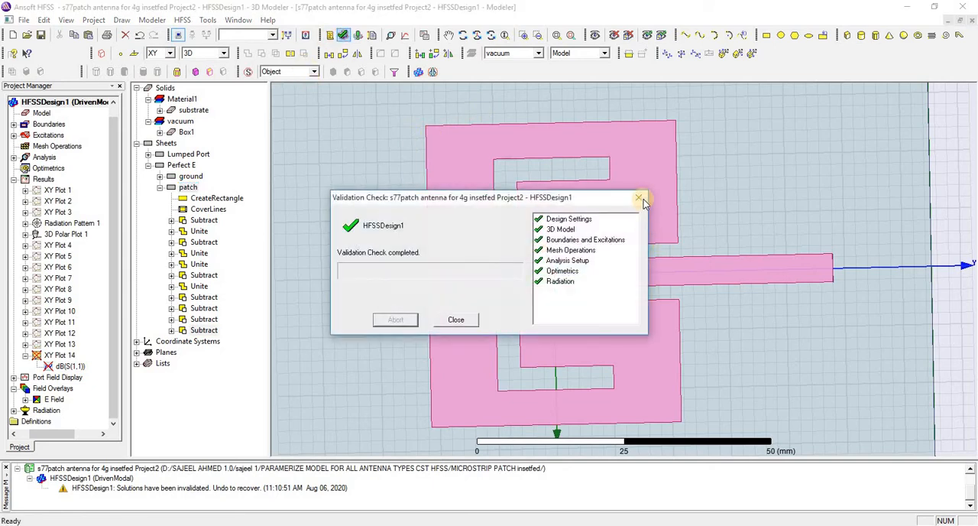
pyautogui.press('Escape')
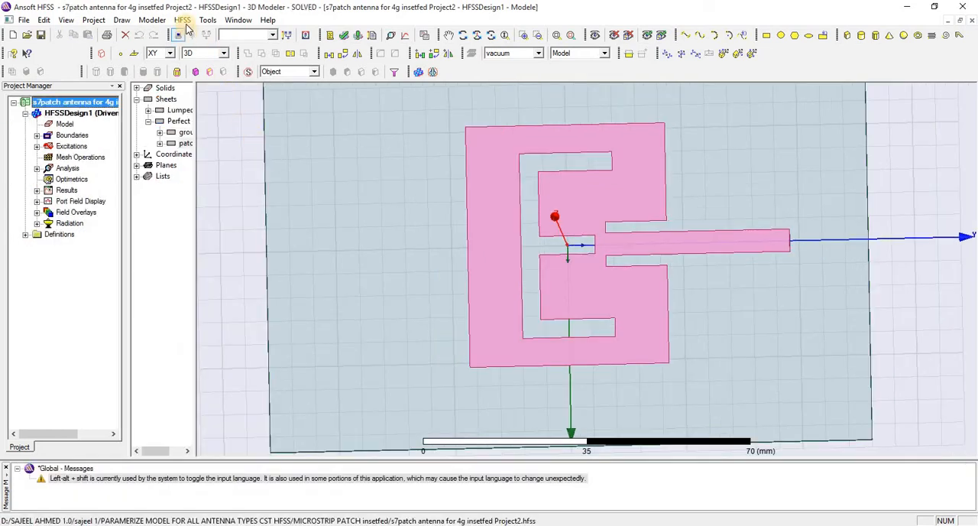
# Create a modal solution data rectangular plot of S(1,1) in dB against frequency, using Setup1 : Sweep.
pyautogui.click(184, 22)
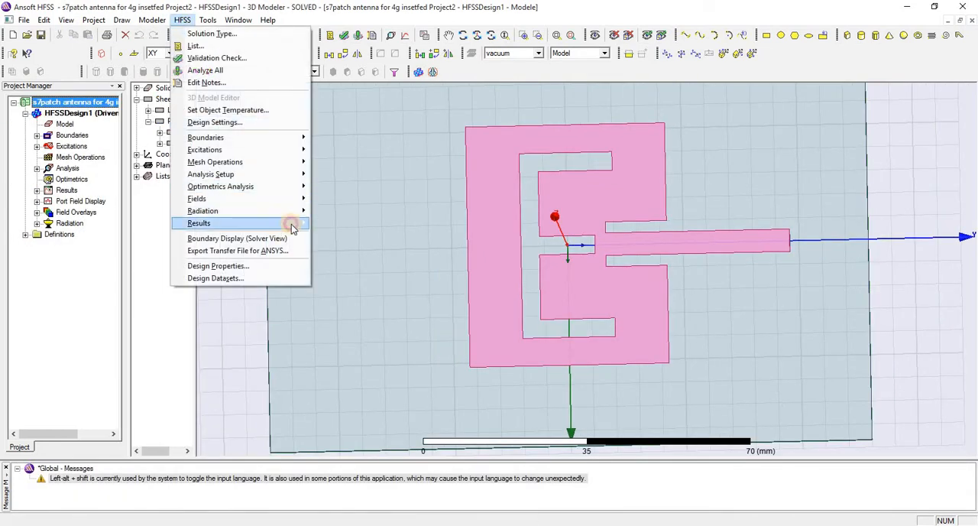
pyautogui.moveTo(283, 223)
pyautogui.moveTo(443, 222)
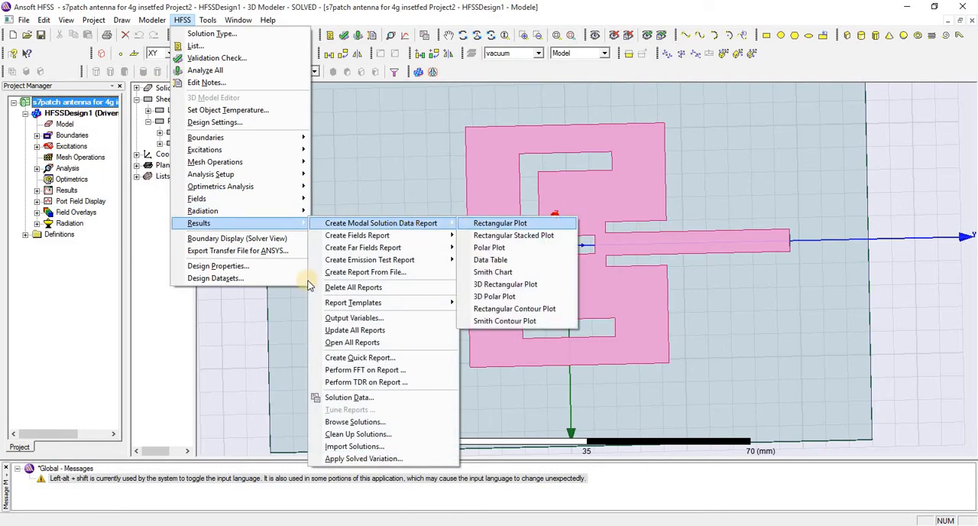
pyautogui.click(175, 411)
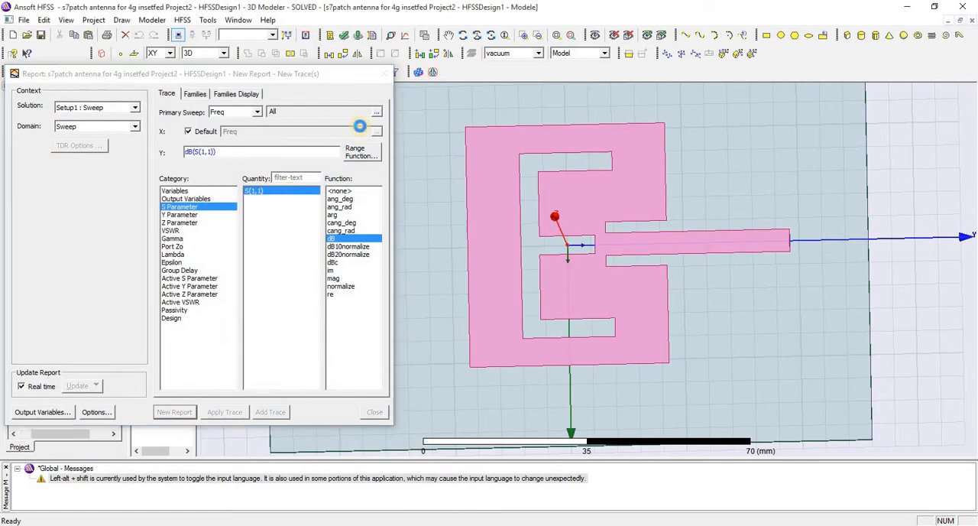
pyautogui.click(531, 185)
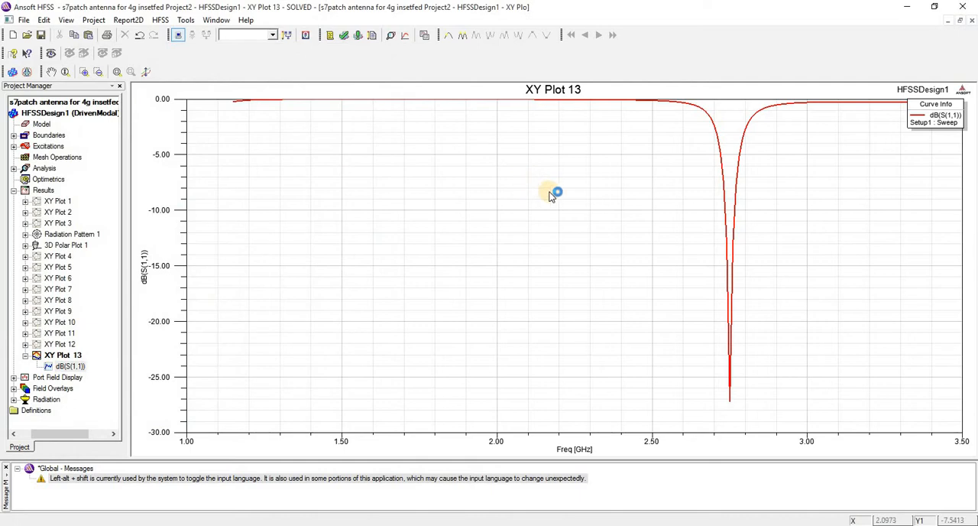
# Add two markers at about -10 dB on either side of the S(1,1) dip, near 2.735 GHz and 2.766 GHz.
pyautogui.rightClick(553, 194)
pyautogui.moveTo(654, 197)
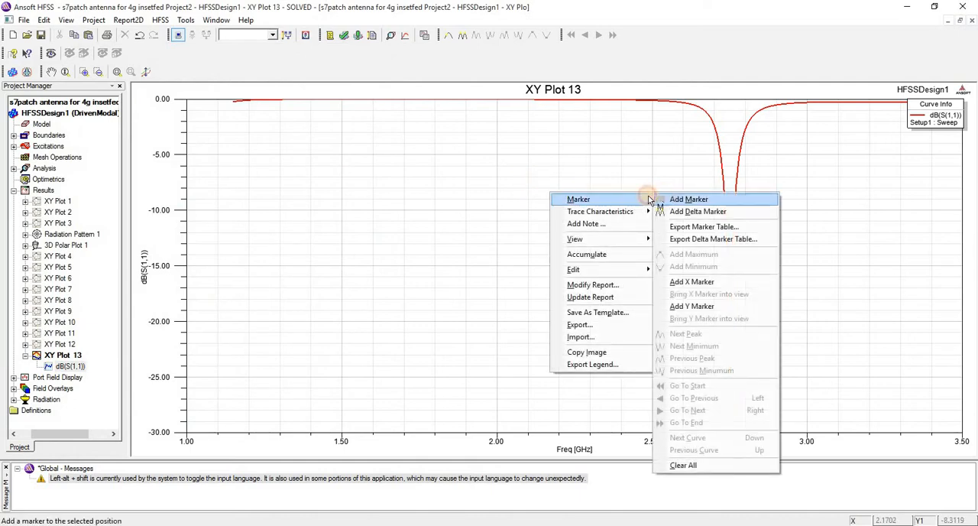
pyautogui.click(695, 196)
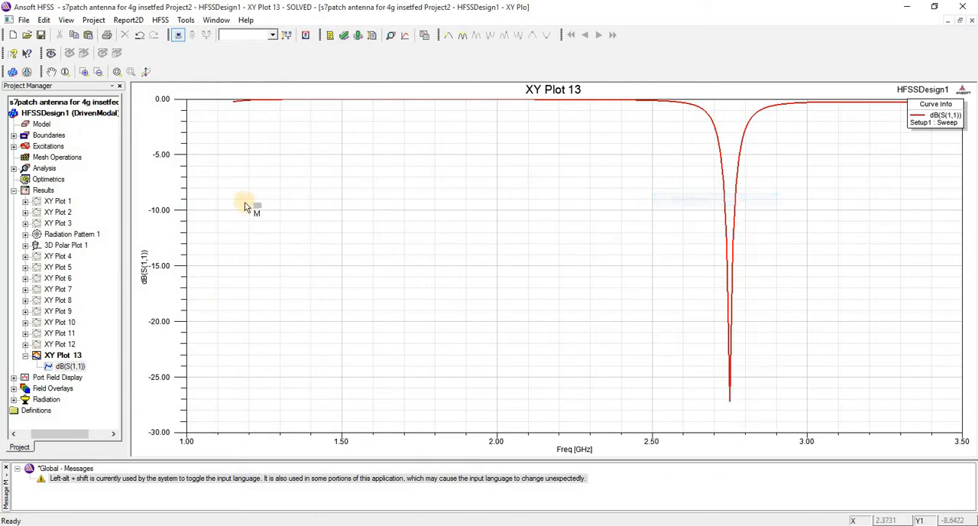
pyautogui.click(725, 212)
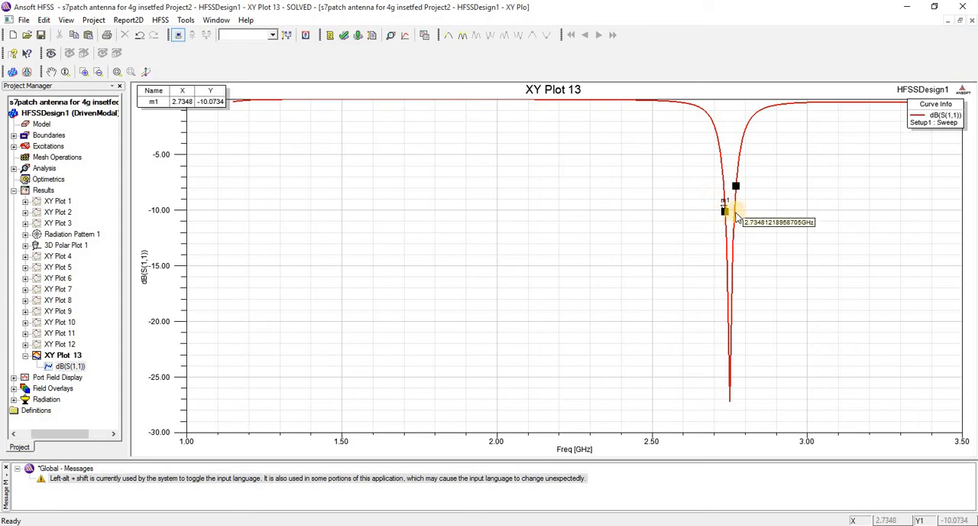
pyautogui.scroll(3, 736, 216)
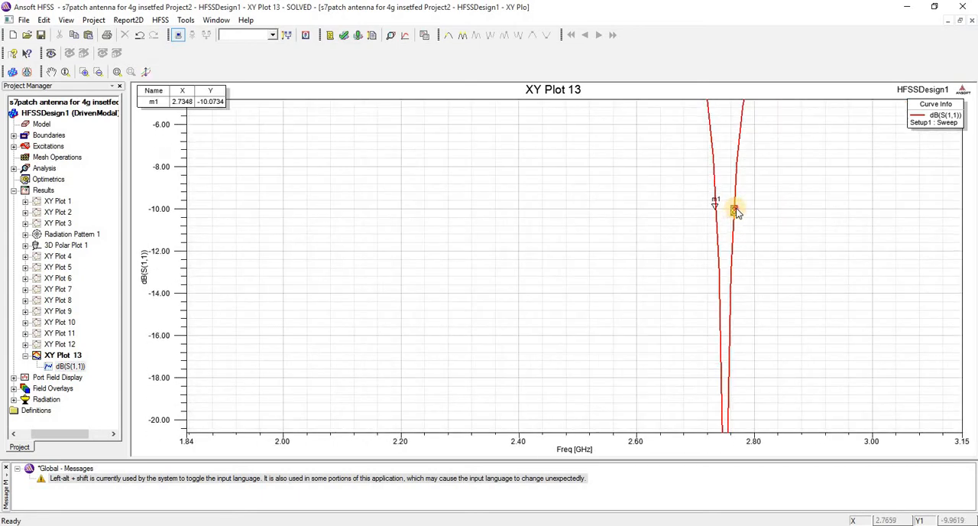
pyautogui.click(735, 211)
pyautogui.rightClick(713, 214)
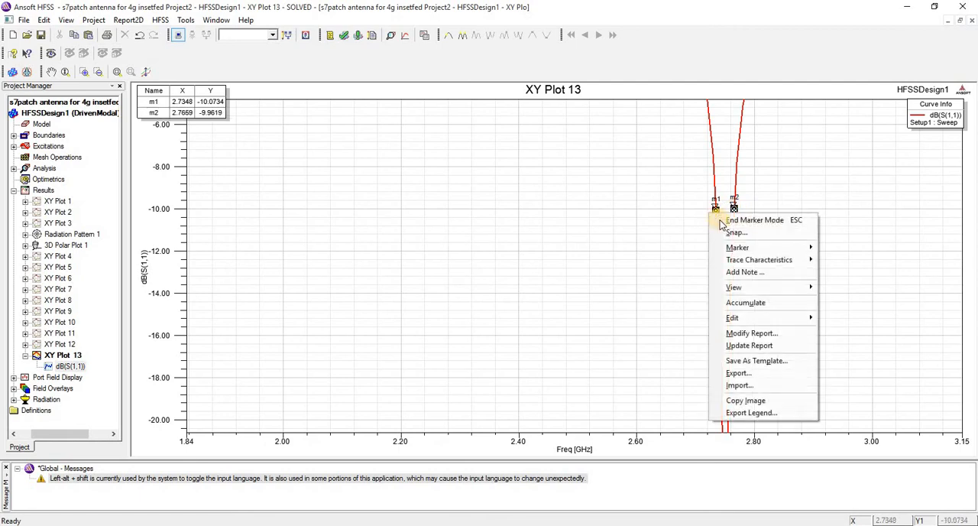
pyautogui.click(715, 221)
# Fit the whole S(1,1) curve in the plot and move the marker table beside the resonance dip.
pyautogui.scroll(-3, 677, 216)
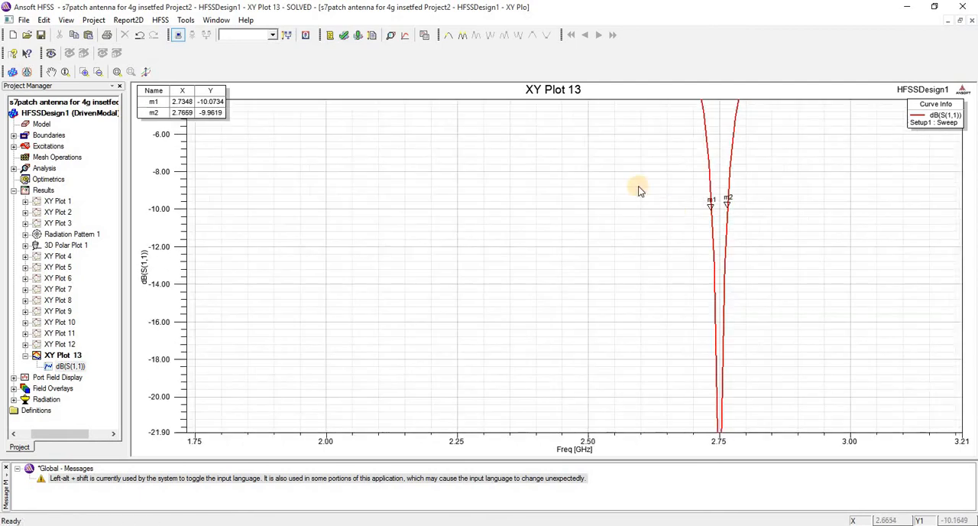
pyautogui.rightClick(537, 112)
pyautogui.moveTo(570, 151)
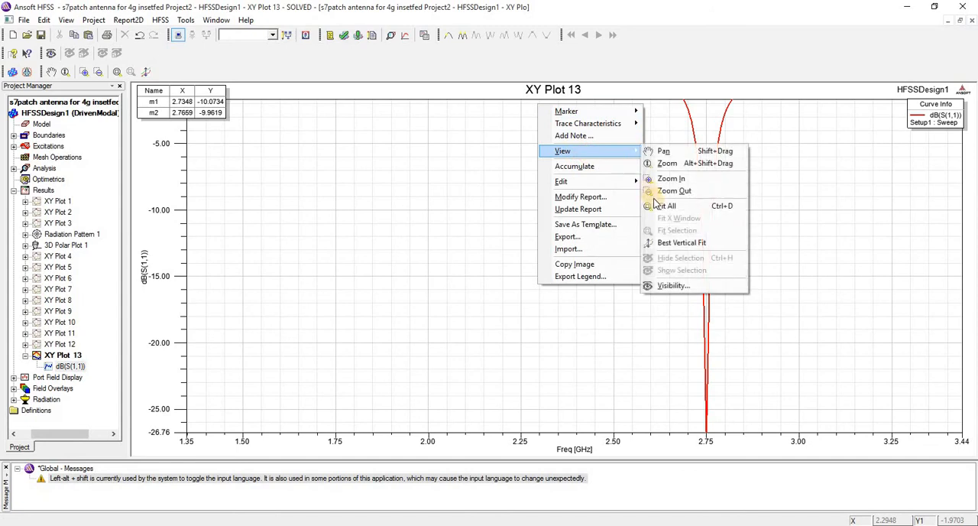
pyautogui.click(665, 207)
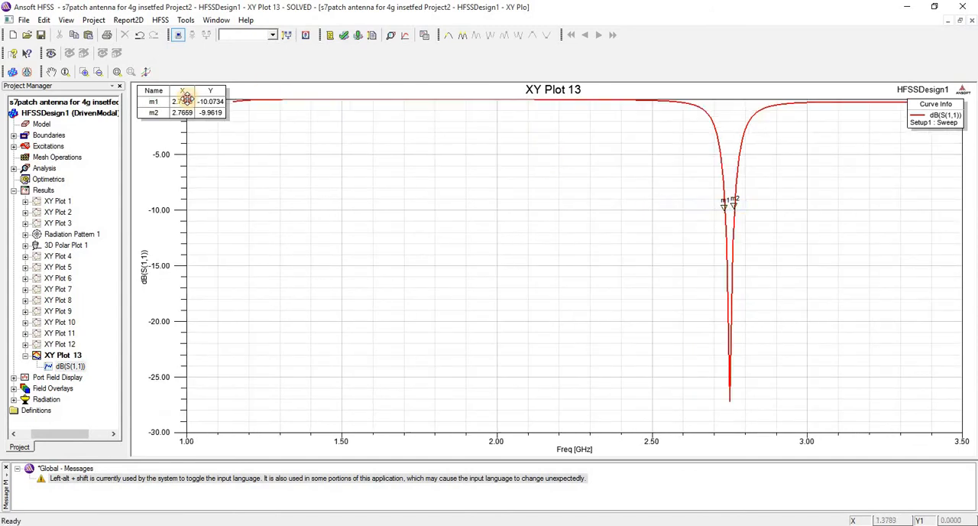
pyautogui.moveTo(646, 181); pyautogui.dragTo(644, 194)
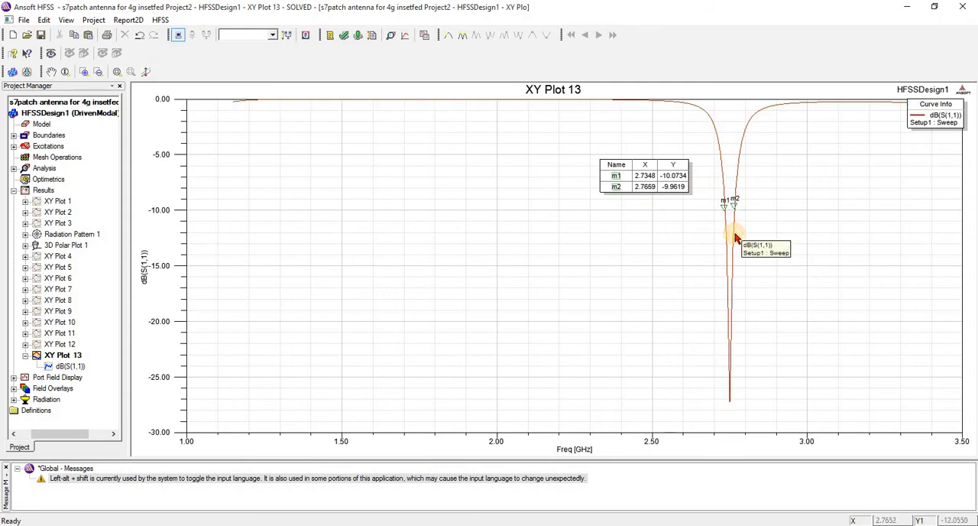
pyautogui.click(732, 234)
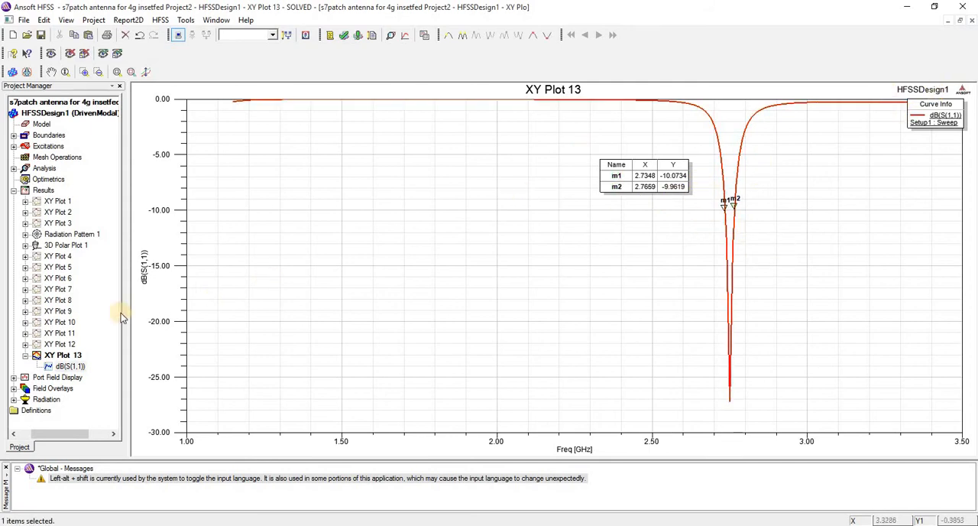
# Create a Mag_E field plot for the patch in AllObjects, using Setup1 : LastAdaptive at 2.3GHz and 0deg phase.
pyautogui.click(13, 389)
pyautogui.click(42, 390)
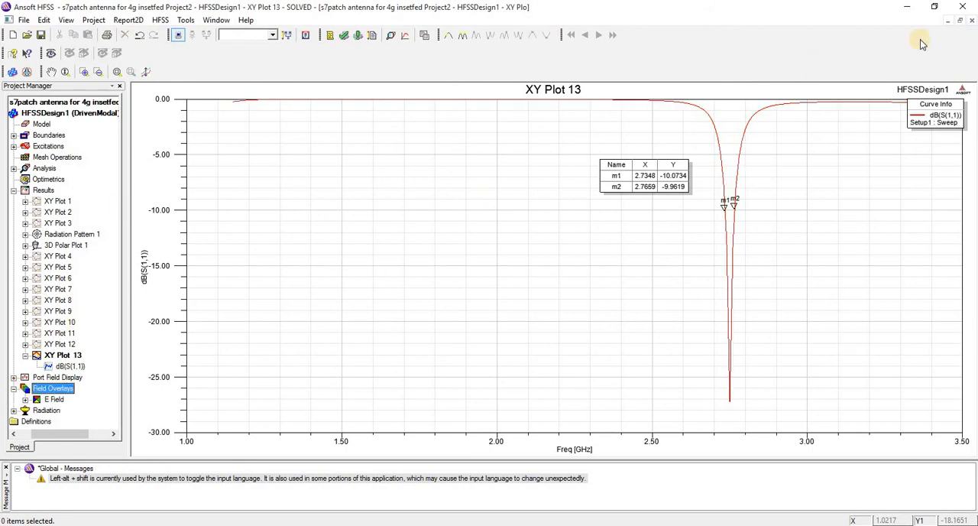
pyautogui.click(948, 20)
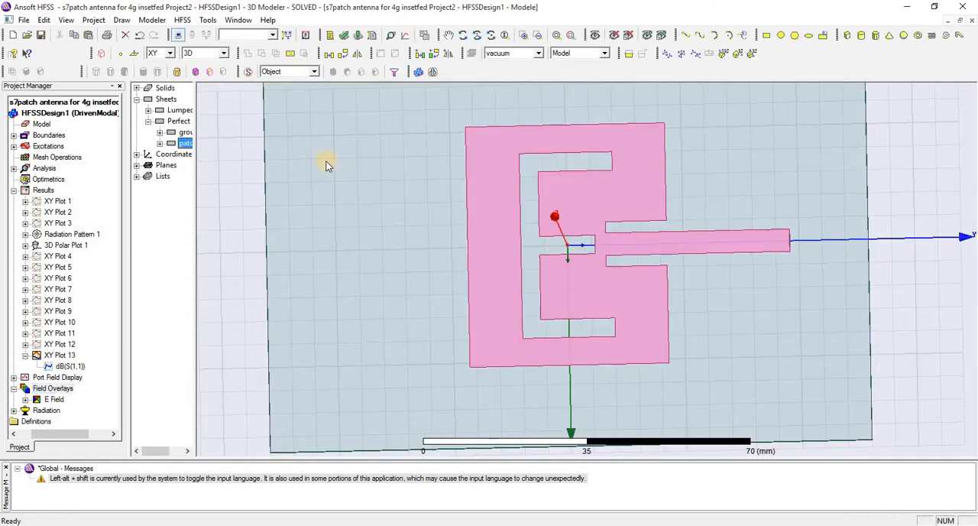
pyautogui.click(185, 144)
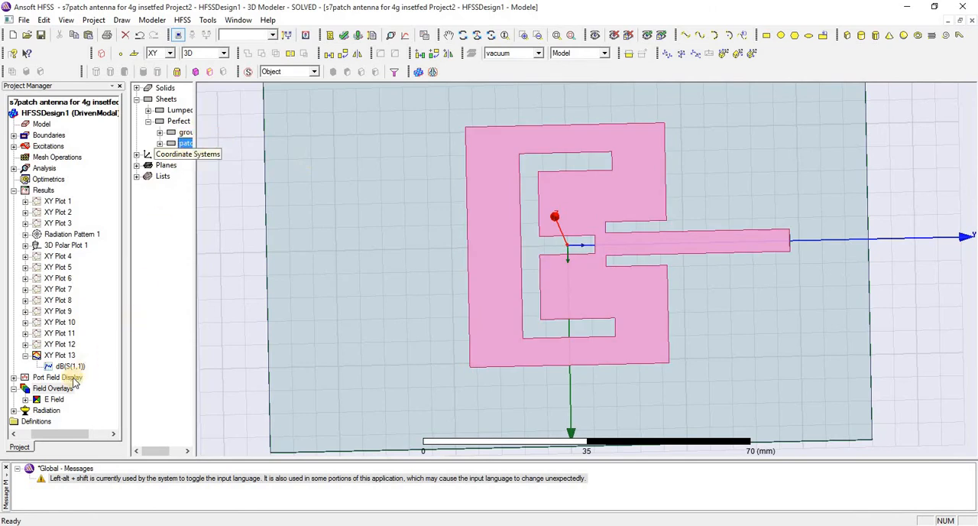
pyautogui.rightClick(44, 391)
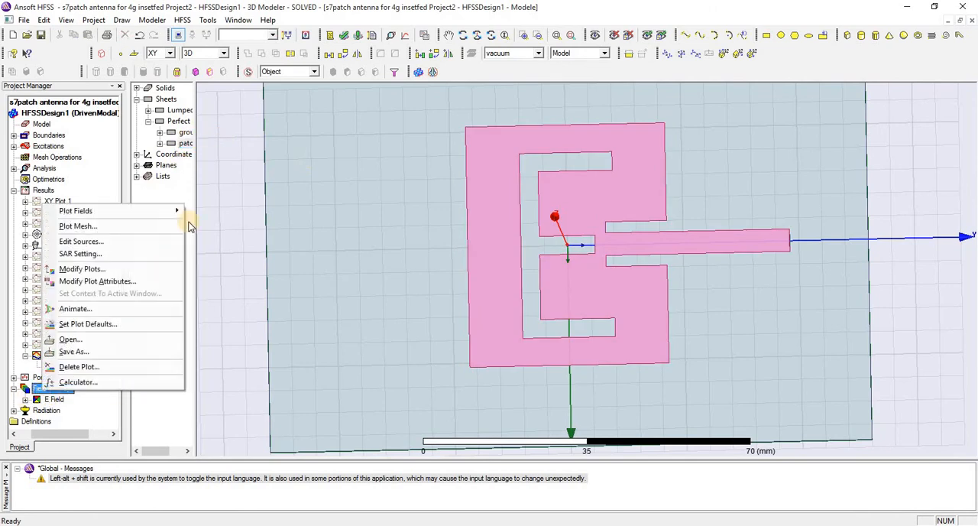
pyautogui.moveTo(178, 211)
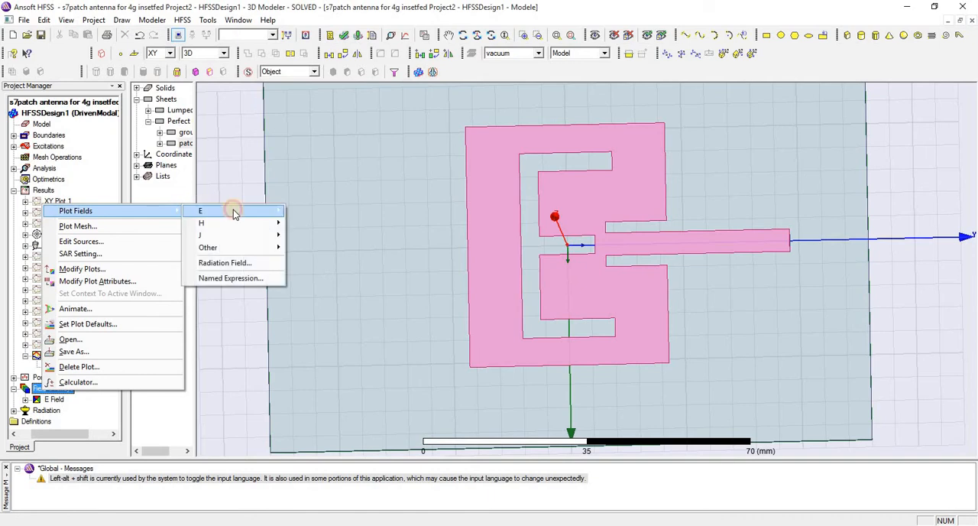
pyautogui.moveTo(230, 210)
pyautogui.click(310, 211)
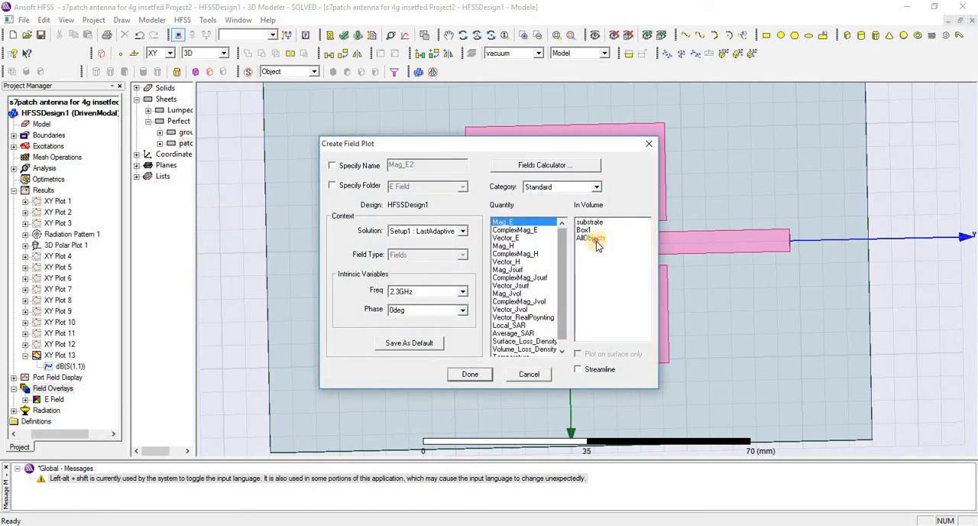
pyautogui.click(595, 238)
pyautogui.click(470, 373)
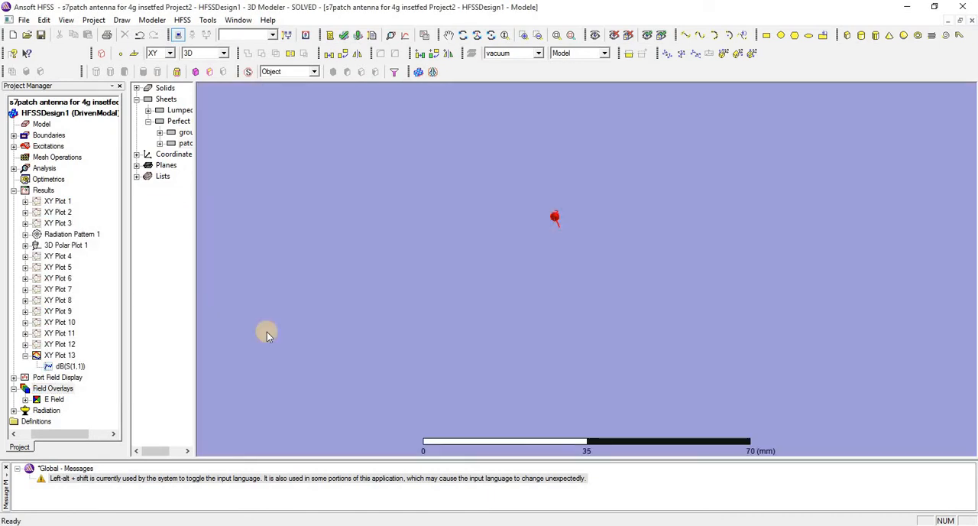
# Display the Mag_E1 field plot on the patch and watch its Animation1 phase sweep before closing the animation.
pyautogui.click(44, 399)
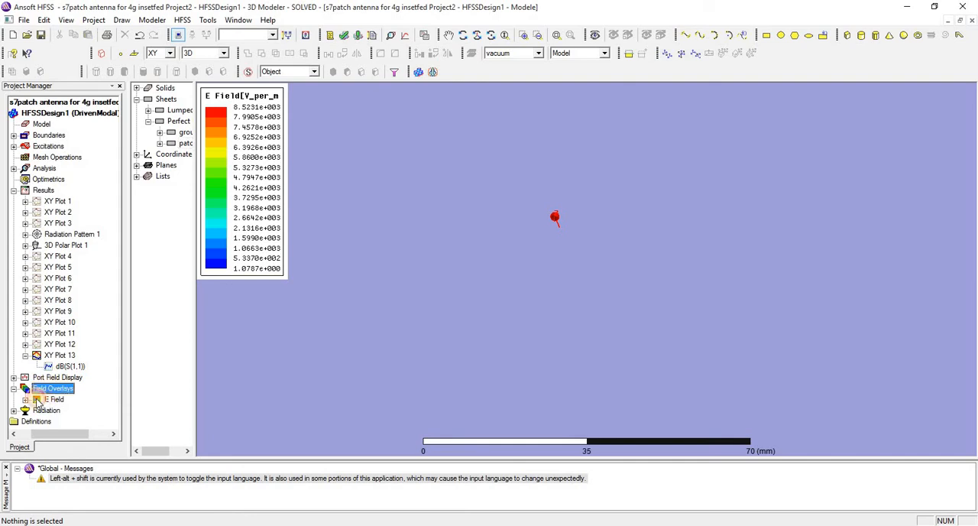
pyautogui.click(26, 399)
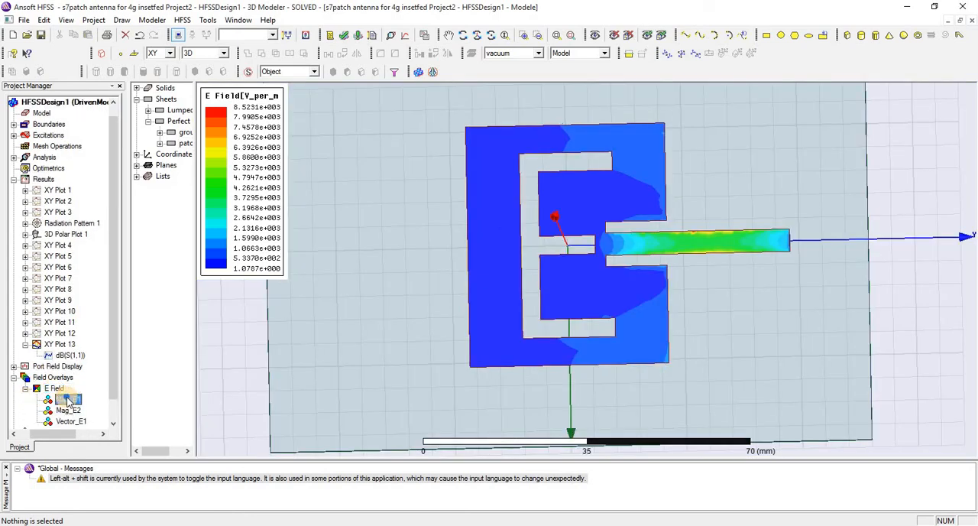
pyautogui.rightClick(67, 399)
pyautogui.click(140, 477)
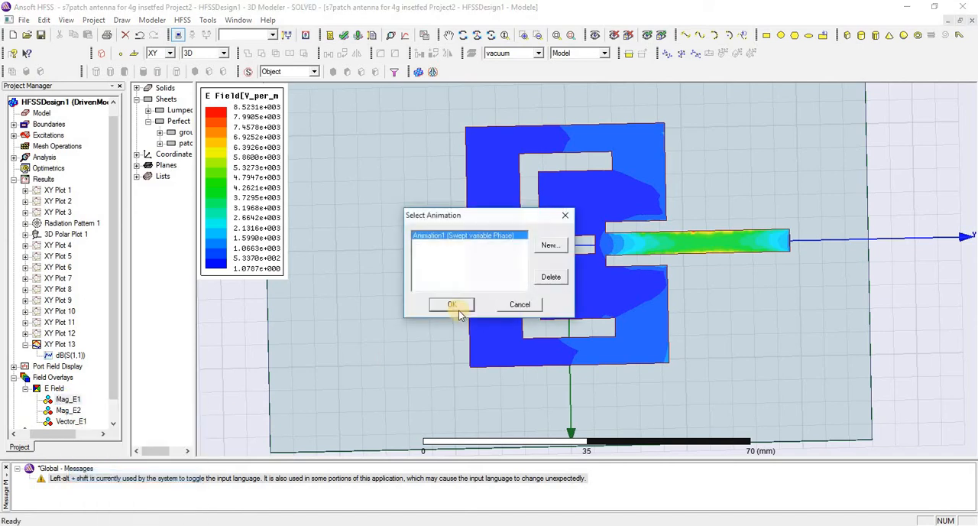
pyautogui.click(499, 303)
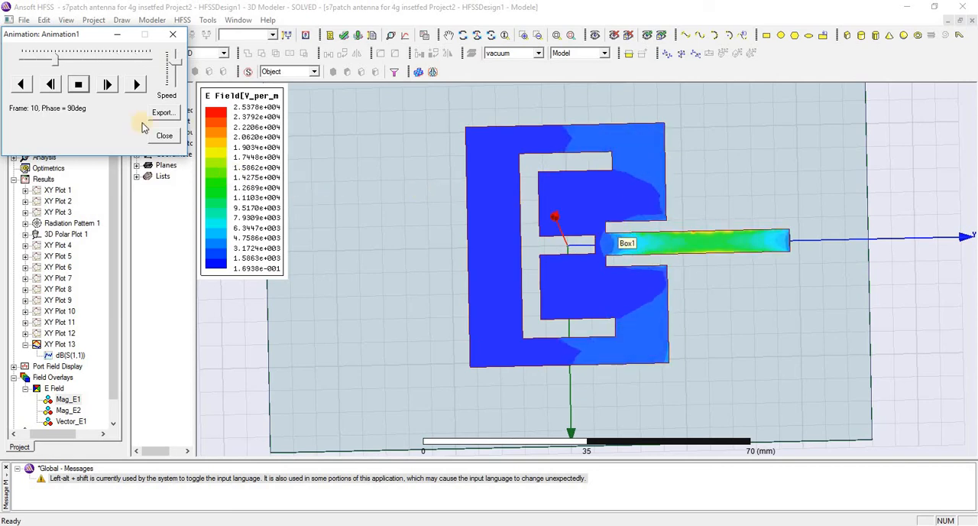
pyautogui.click(165, 135)
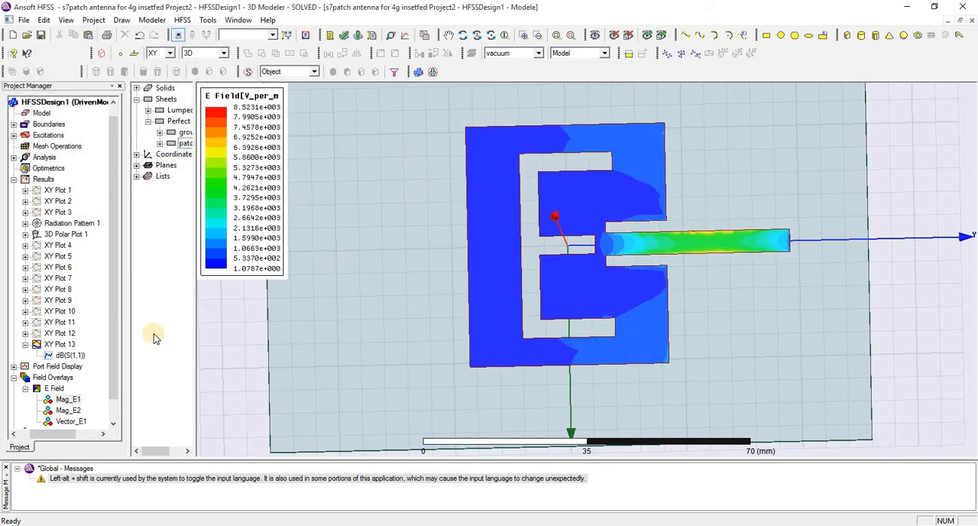
pyautogui.moveTo(115, 330); pyautogui.dragTo(114, 356)
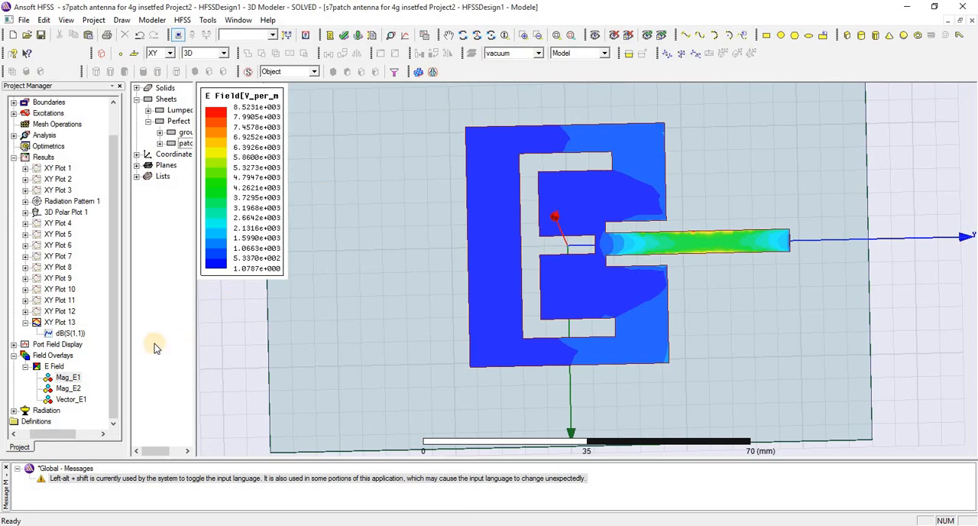
pyautogui.click(75, 401)
pyautogui.click(68, 378)
pyautogui.click(53, 366)
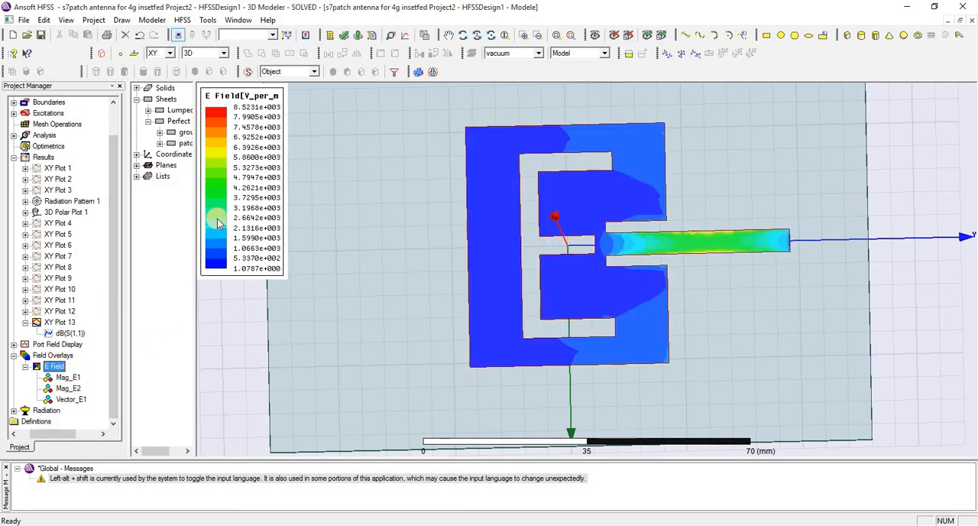